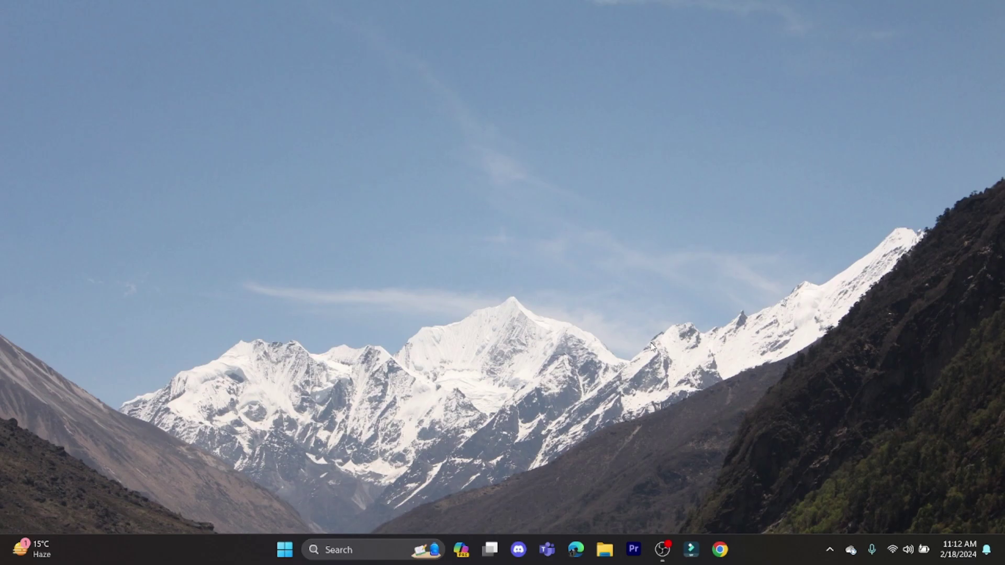
Open the Dropbox folder from the tray panel and view the .dropbox.cache subfolders.
left_click(830, 550)
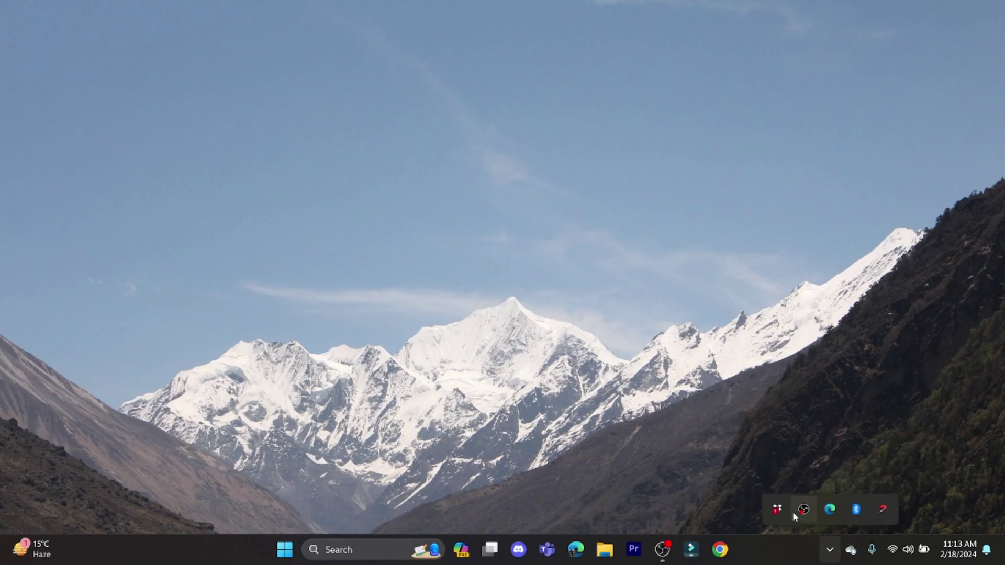
left_click(802, 511)
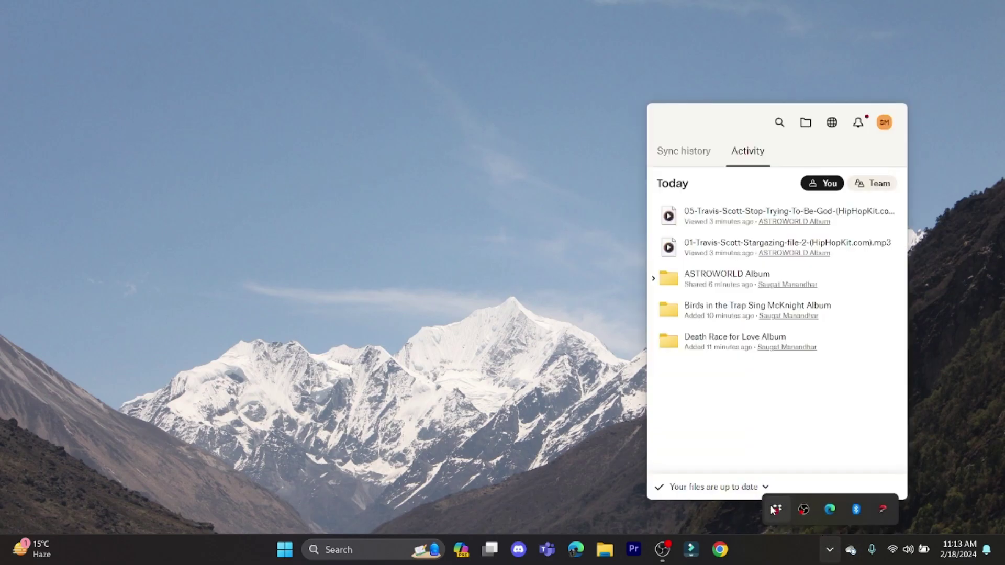
left_click(805, 125)
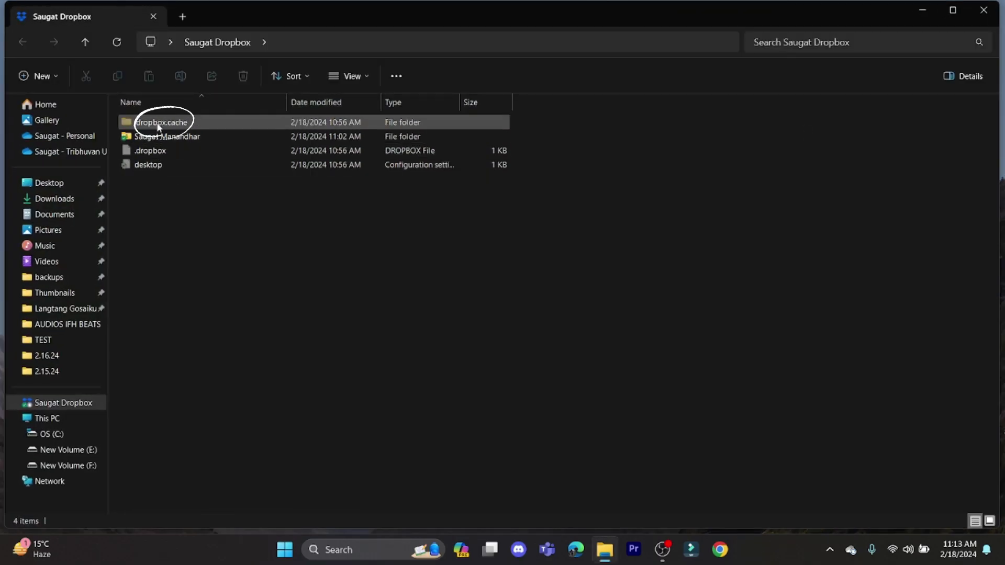
double_click(158, 127)
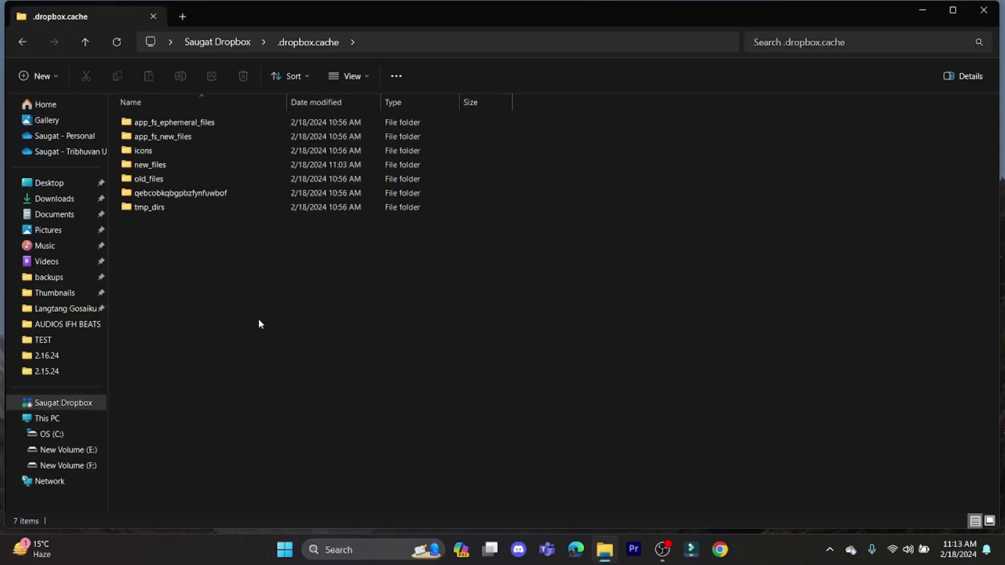
Close File Explorer and bring the Dropbox activity panel back up from the tray.
left_click(983, 11)
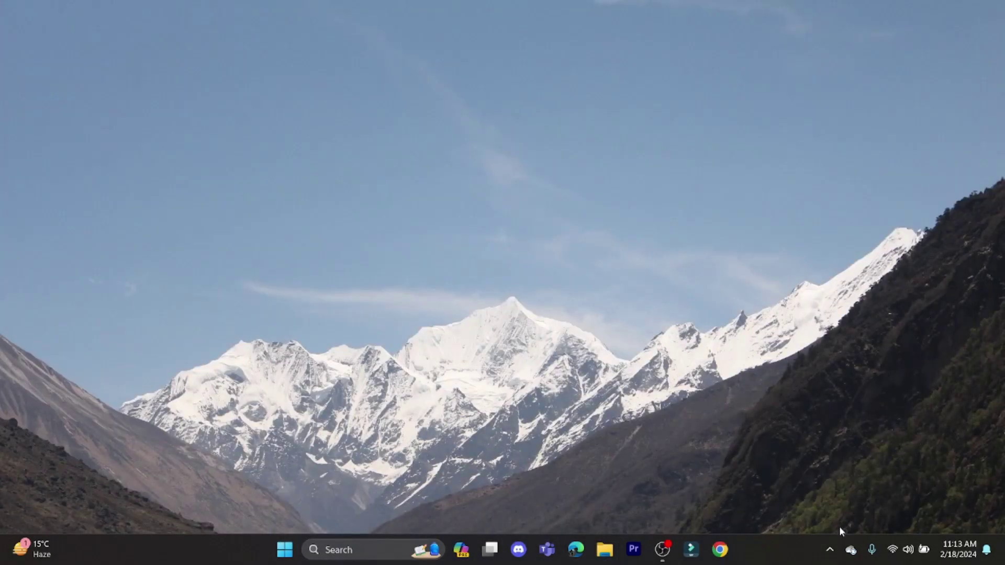
left_click(829, 550)
left_click(780, 508)
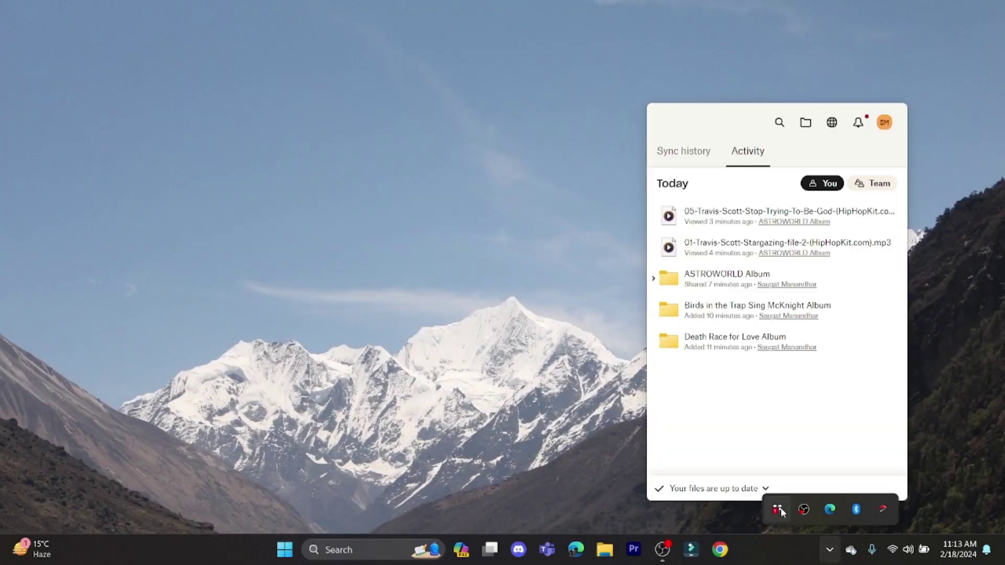
Permanently delete all seven subfolders inside the Dropbox .dropbox.cache folder.
left_click(805, 123)
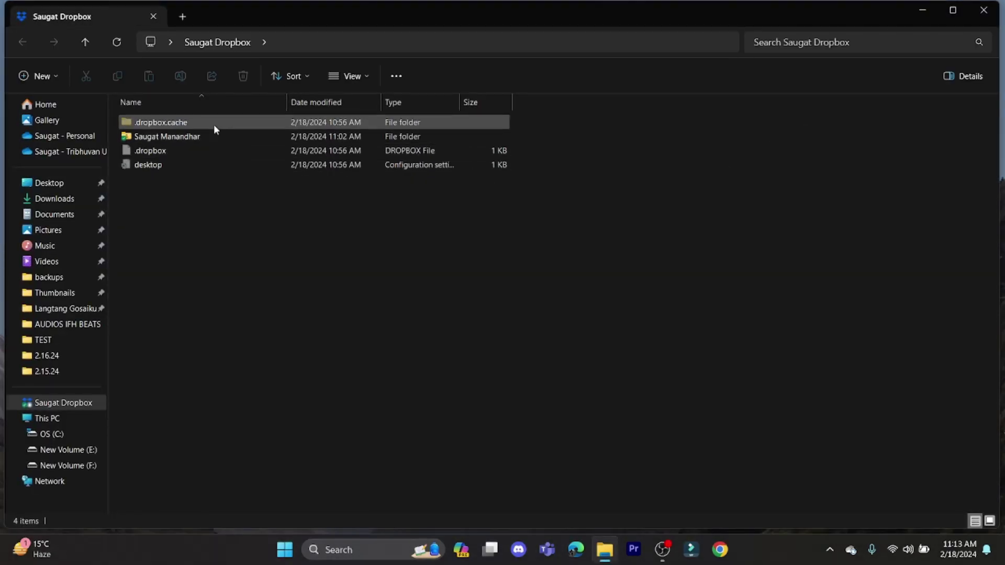
double_click(213, 124)
key("ctrl+a")
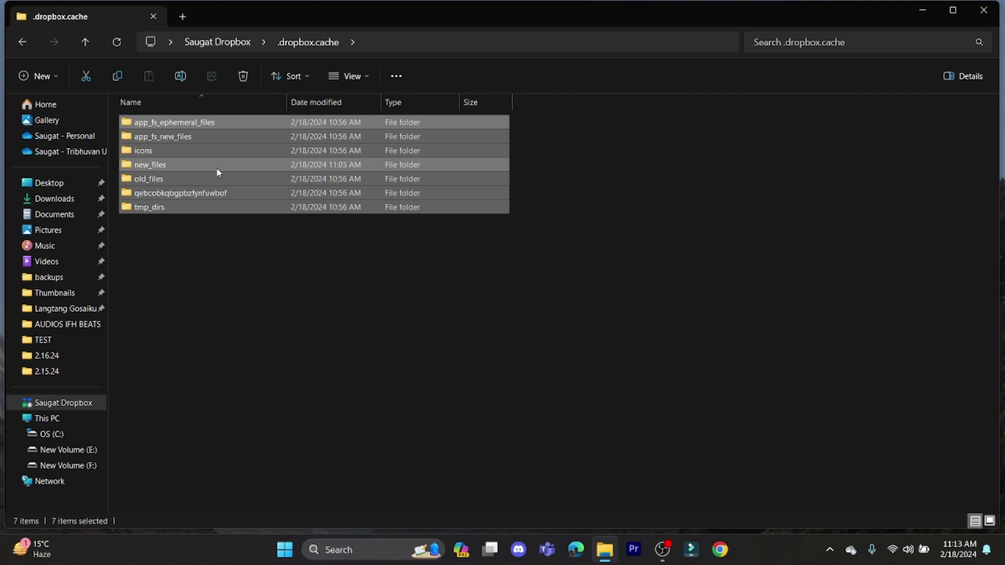
key("shift+Delete")
key("Return")
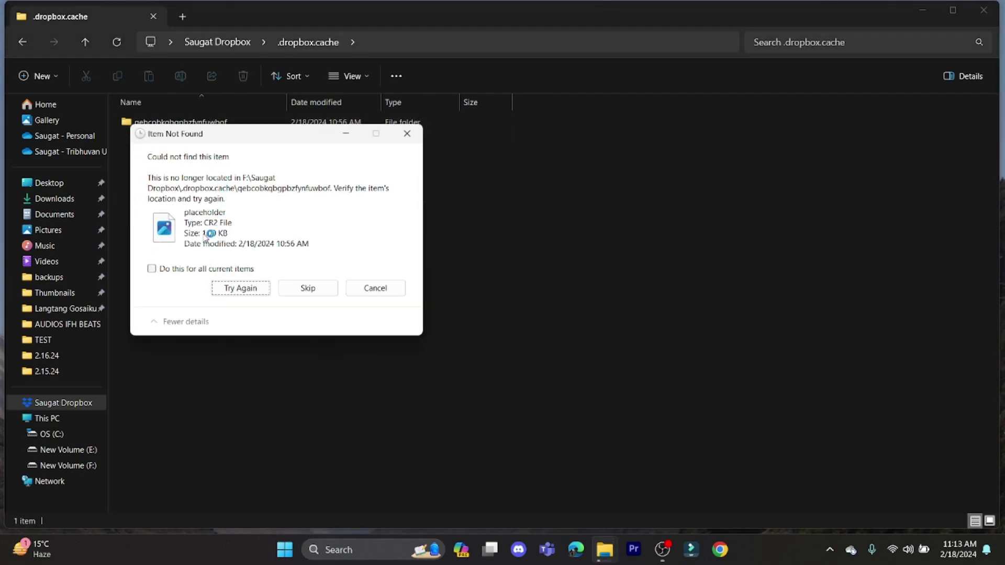
Skip all missing items so only one long-named folder remains, then close Explorer.
left_click(151, 269)
left_click(299, 288)
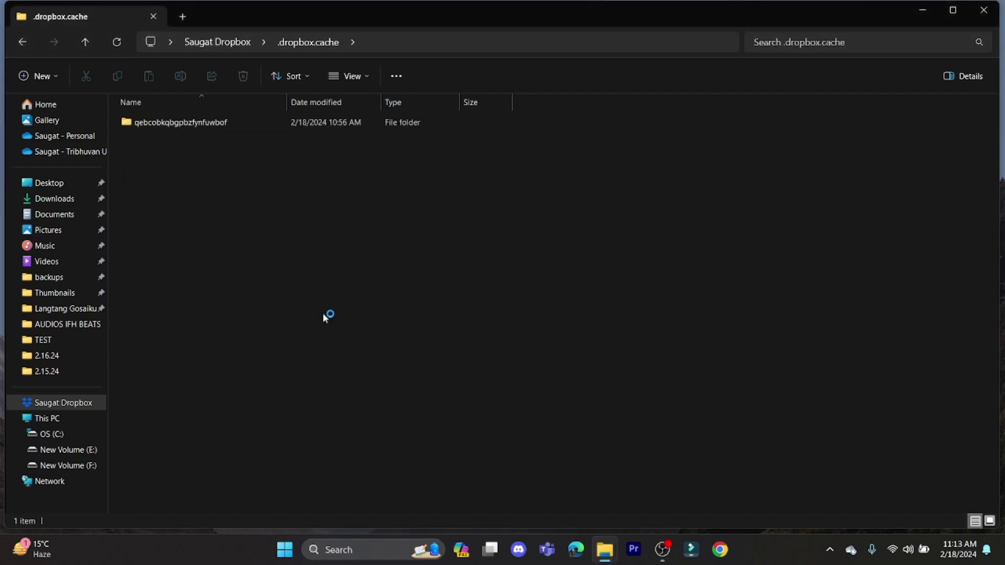
left_click(982, 11)
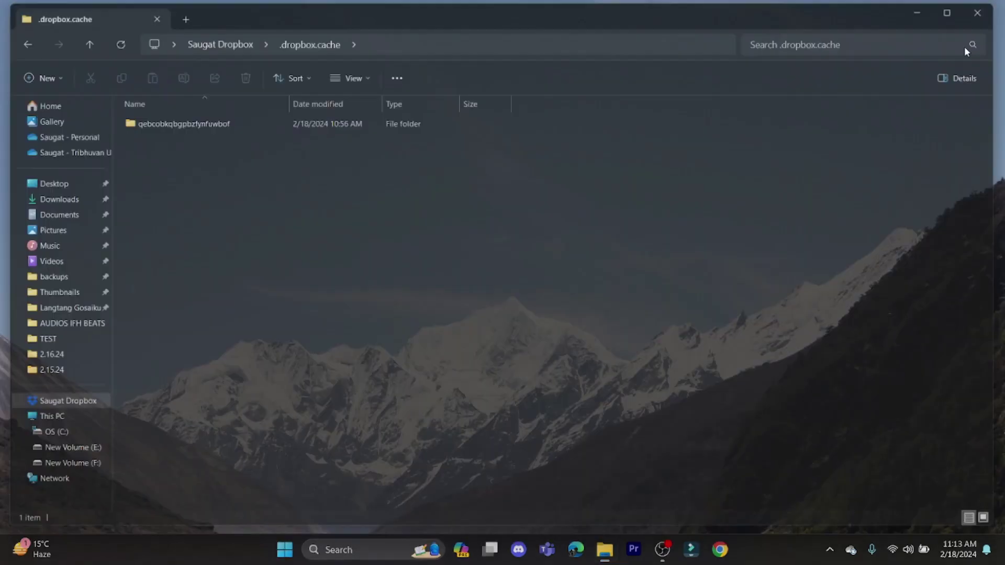
Refresh the desktop and reopen the Dropbox folder via the tray's Dropbox panel.
right_click(336, 172)
left_click(380, 227)
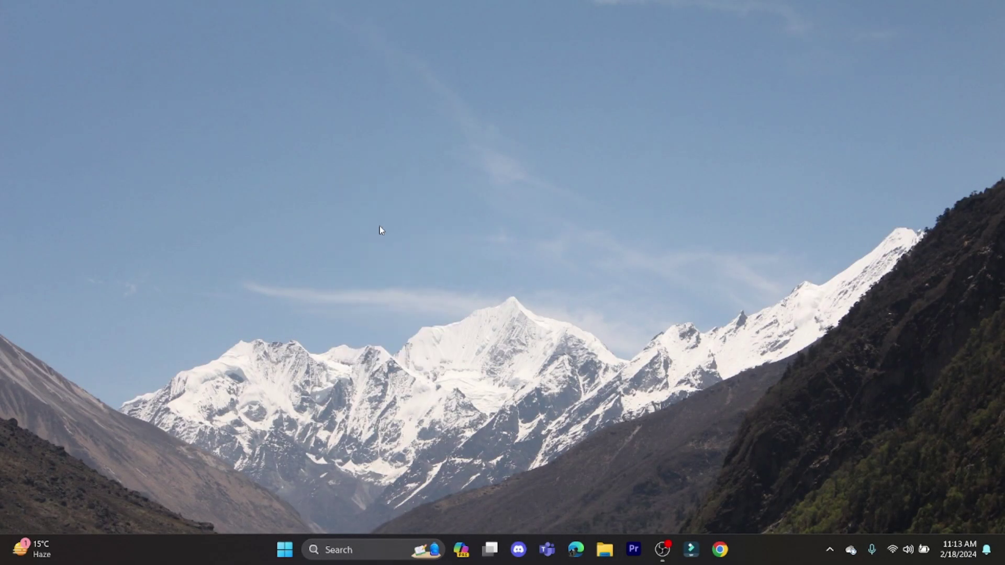
left_click(829, 550)
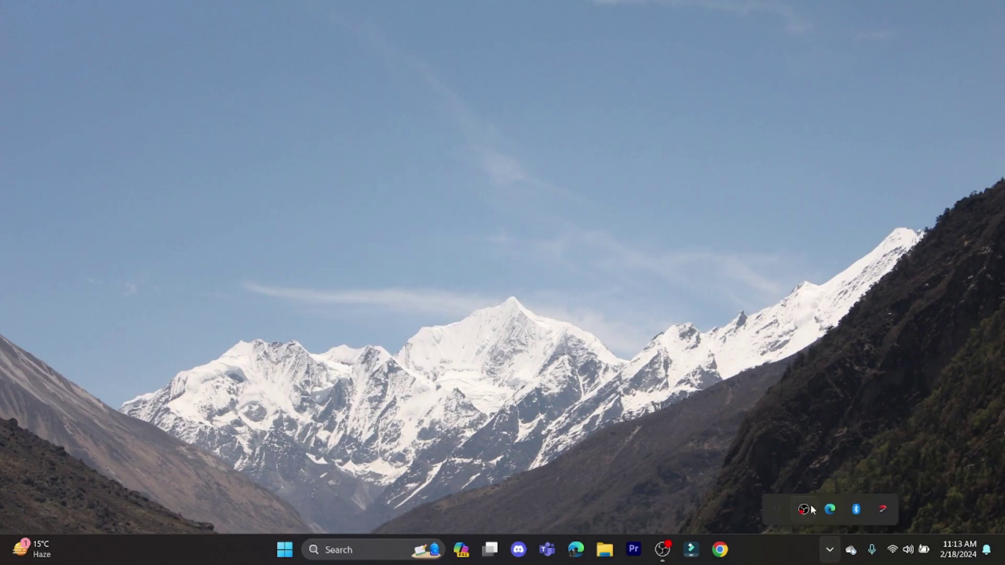
left_click(781, 511)
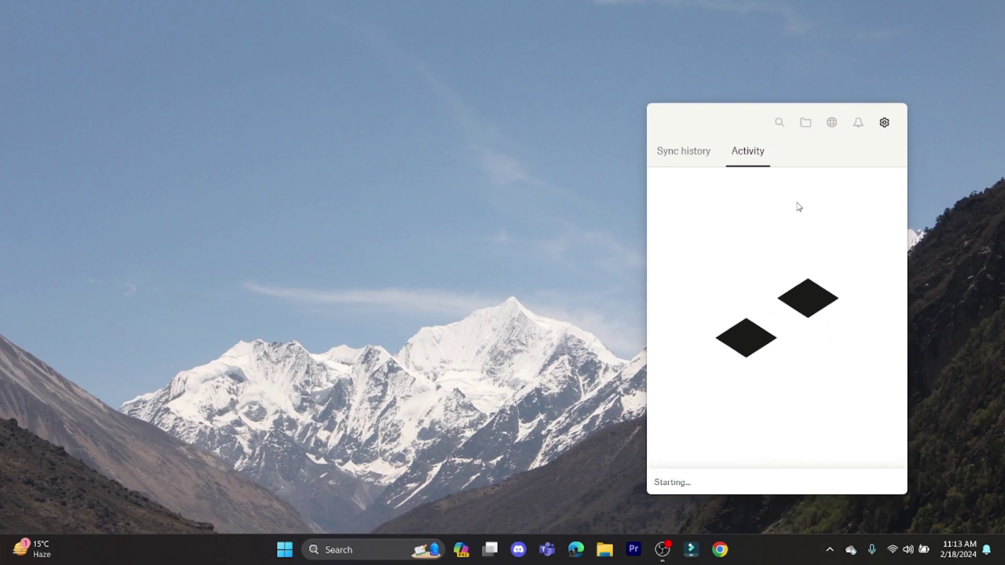
left_click(805, 122)
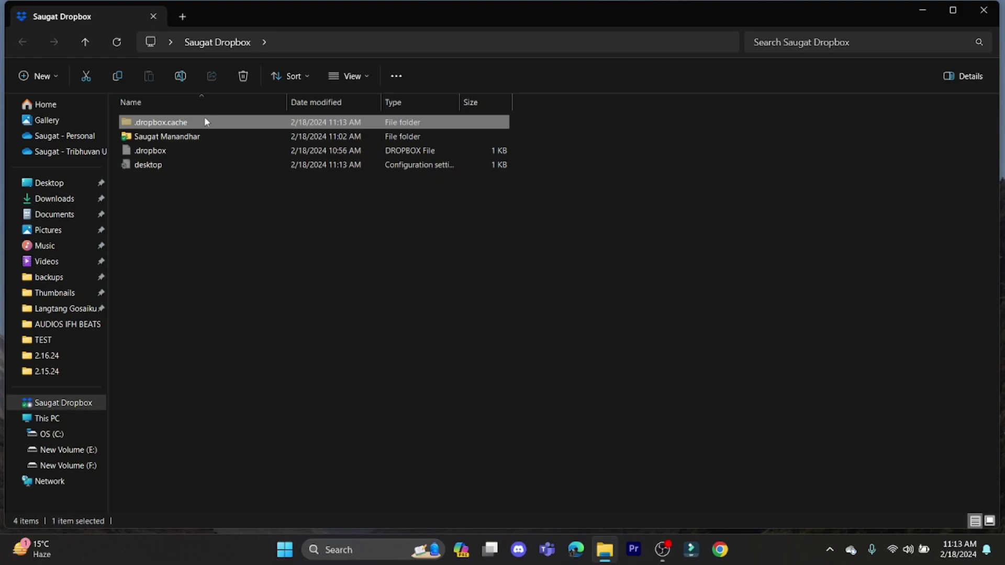
Permanently delete the seven regenerated subfolders in .dropbox.cache, confirming with Yes.
double_click(204, 118)
left_click_drag(219, 286, 209, 122)
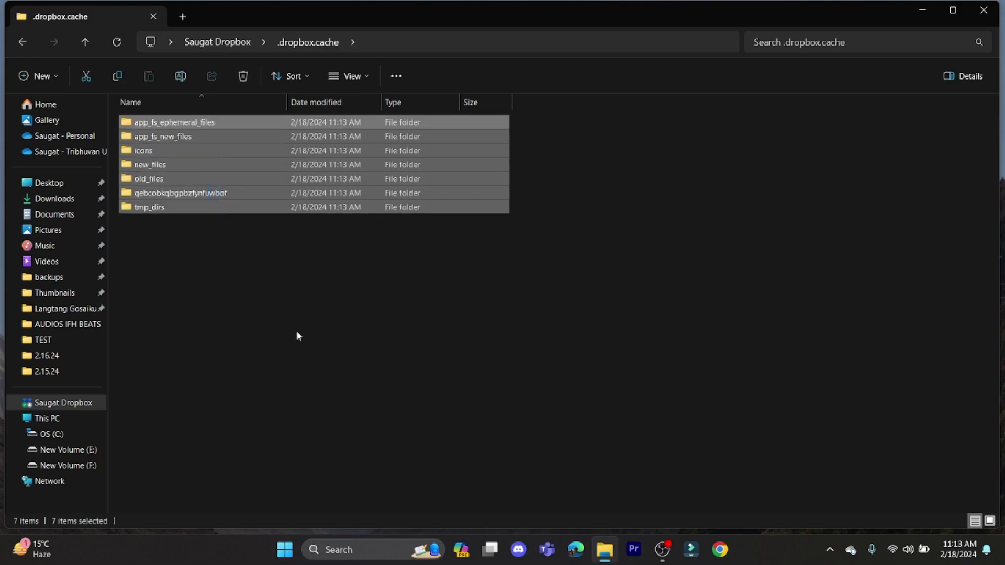
key("shift+Delete")
key("Left")
key("Return")
Skip all missing items, leaving the one undeletable folder, and close Explorer.
left_click(377, 268)
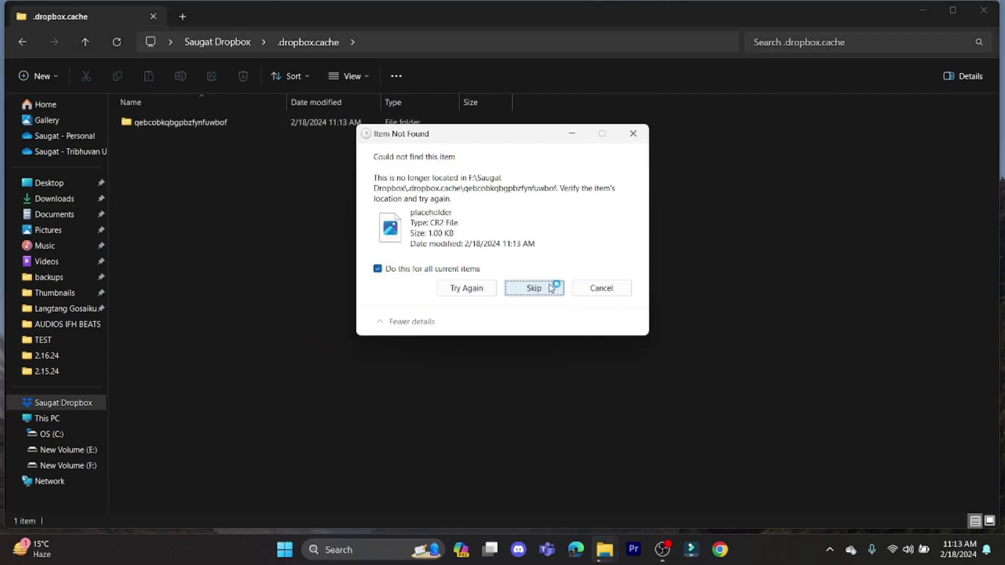
left_click(549, 289)
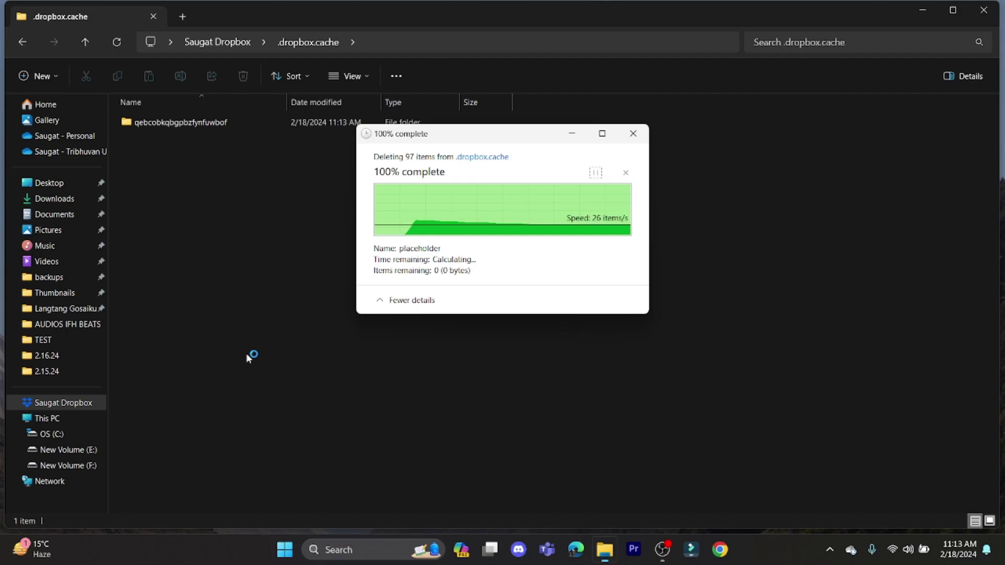
left_click(991, 11)
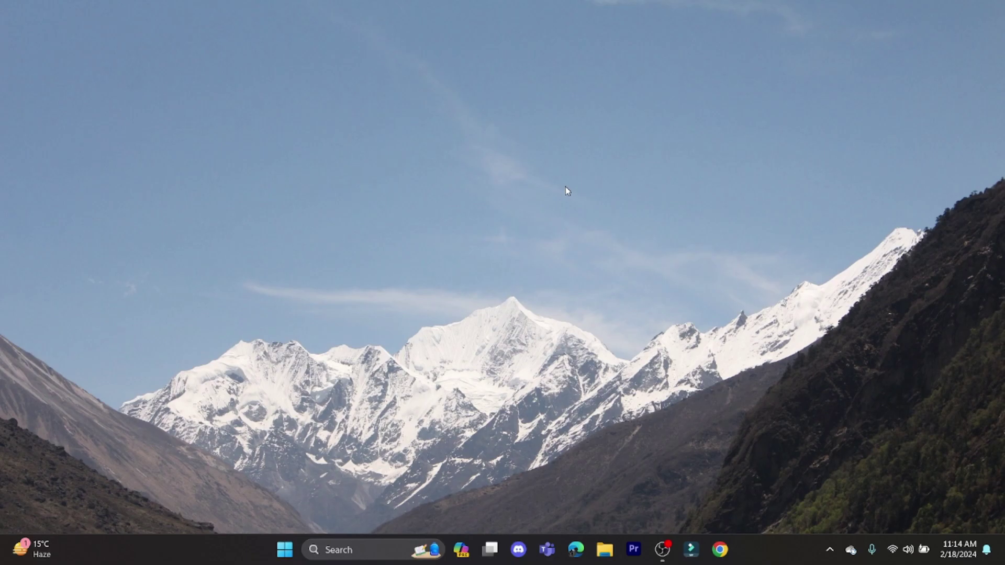
right_click(331, 52)
left_click(358, 112)
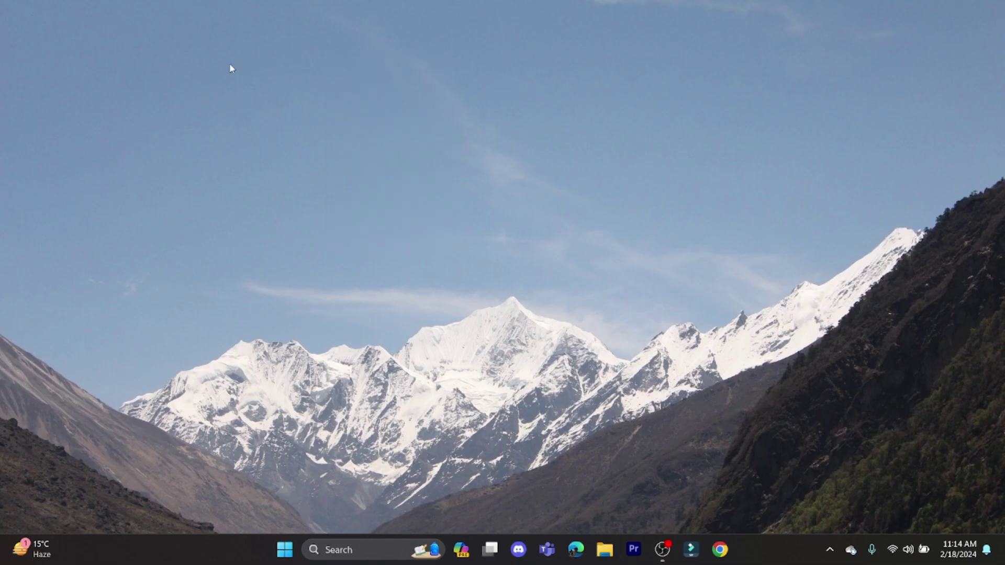